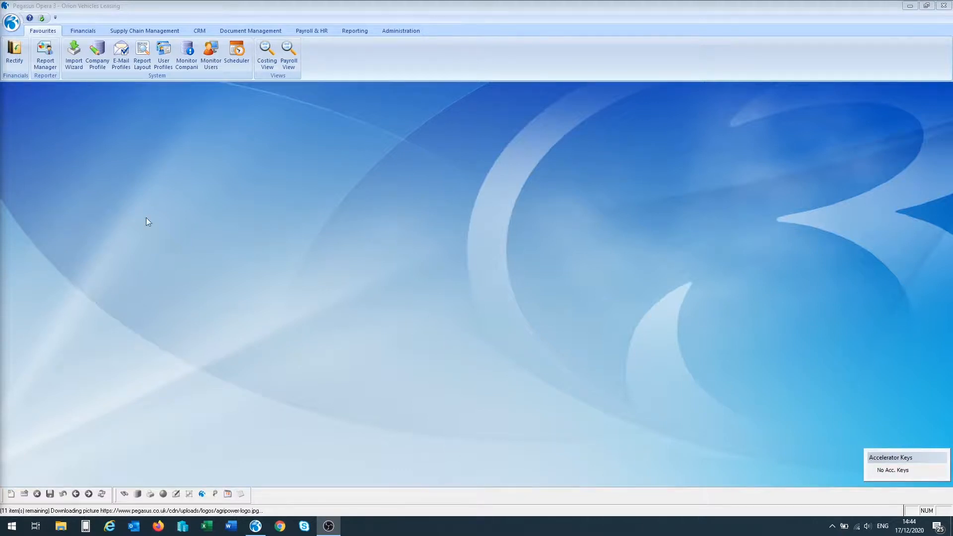
- Review the Orion Vehicles Leasing company profile, including its EORI number fields and its VAT and EC VAT options, and close it
{"action": "left_click", "coordinate": [412, 30]}
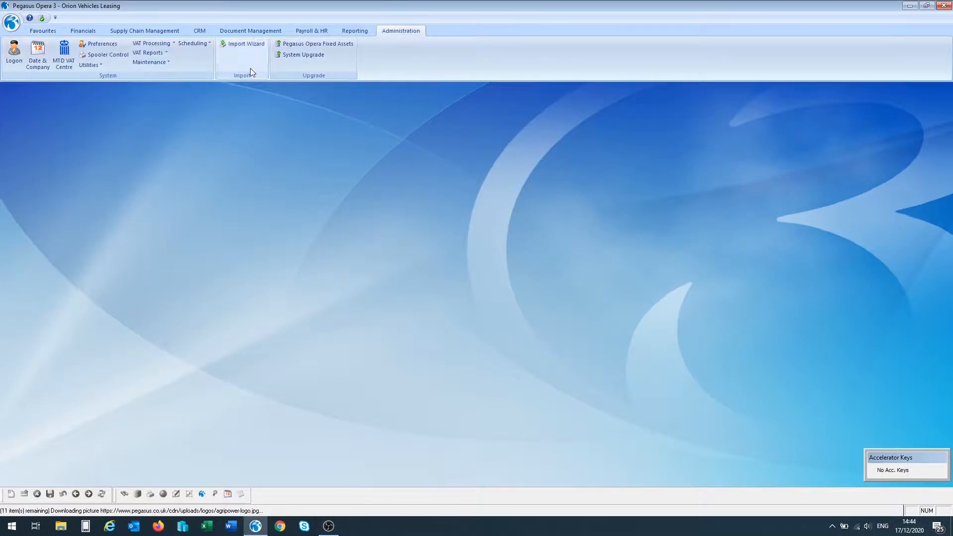
{"action": "left_click", "coordinate": [164, 64]}
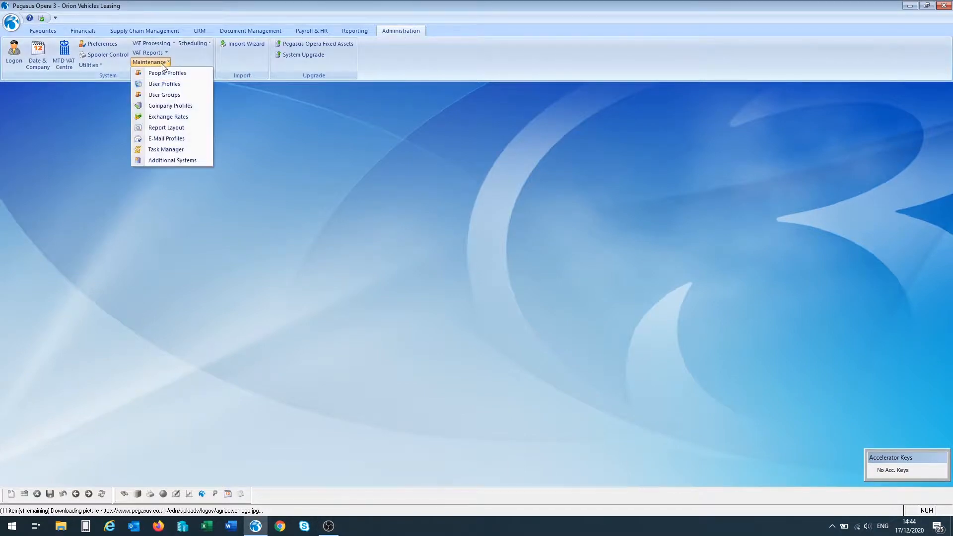
{"action": "left_click", "coordinate": [165, 105]}
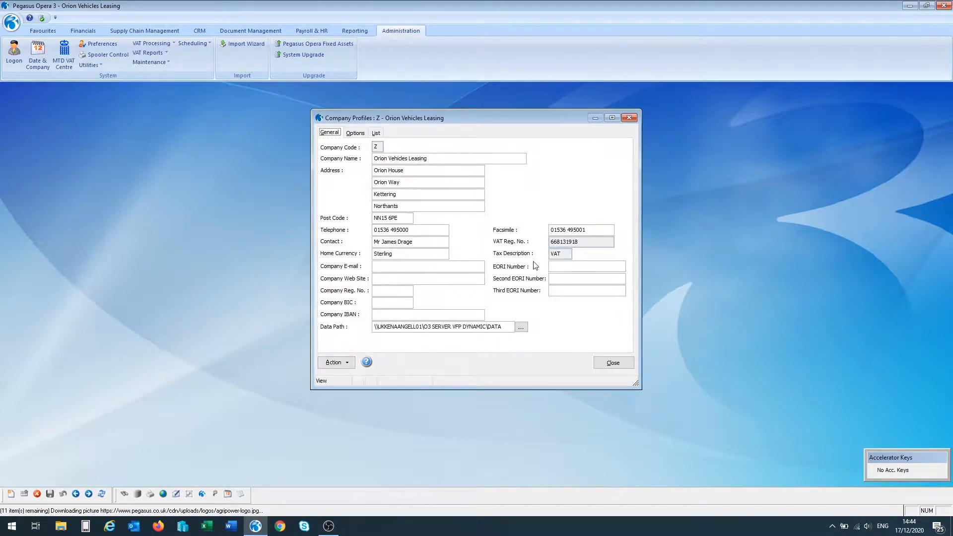
{"action": "left_click", "coordinate": [354, 134]}
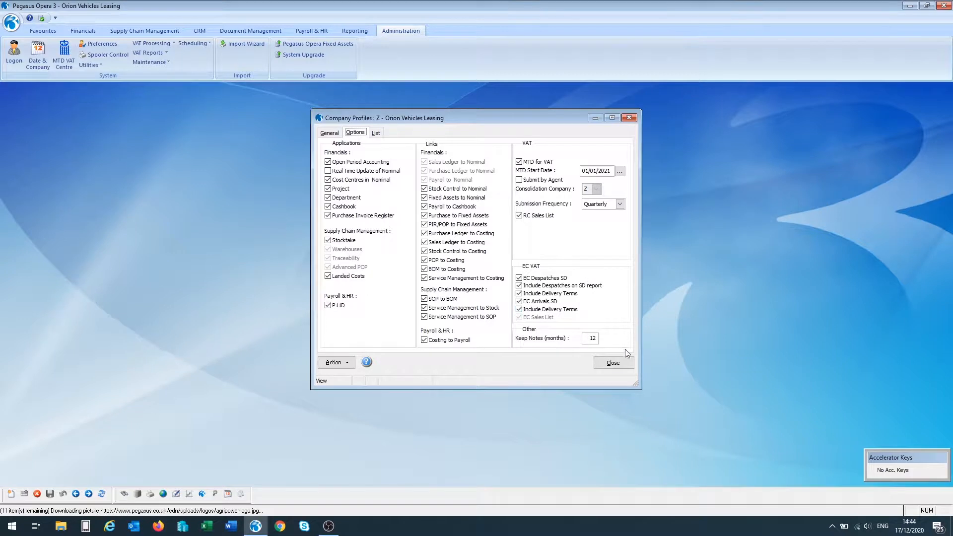
{"action": "left_click", "coordinate": [612, 363]}
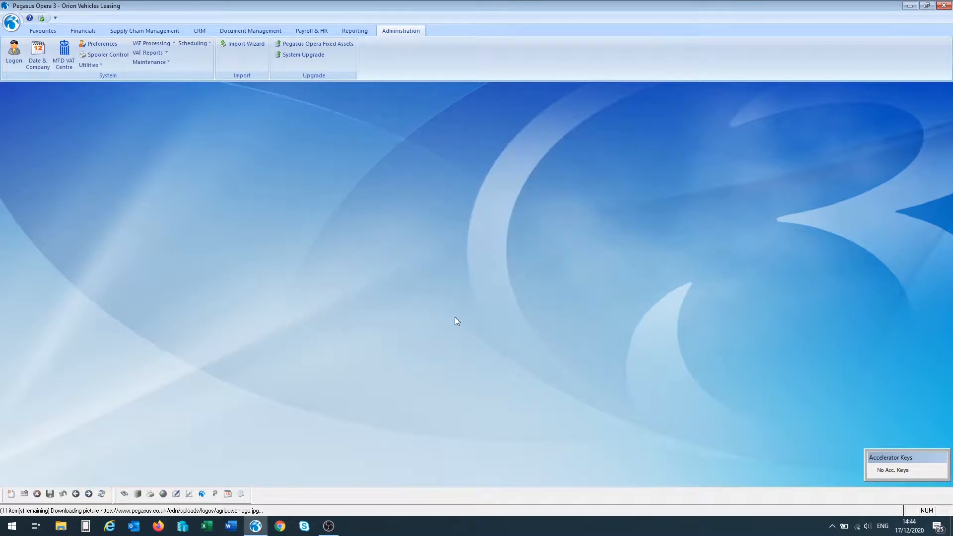
- Review the EC VAT details, including the EORI number field, of the Adams Light Engineering Ltd sales account, and leave without changes
{"action": "left_click", "coordinate": [84, 32]}
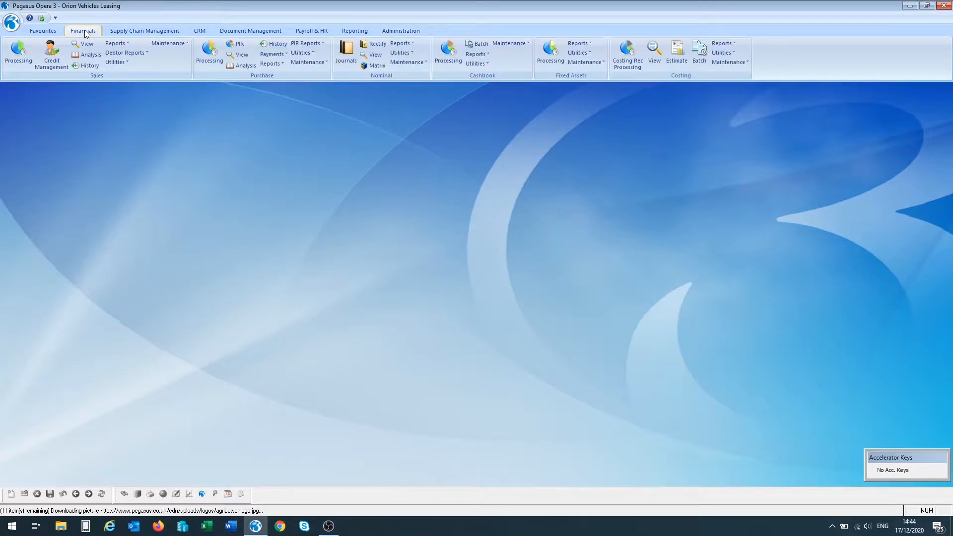
{"action": "left_click", "coordinate": [23, 62]}
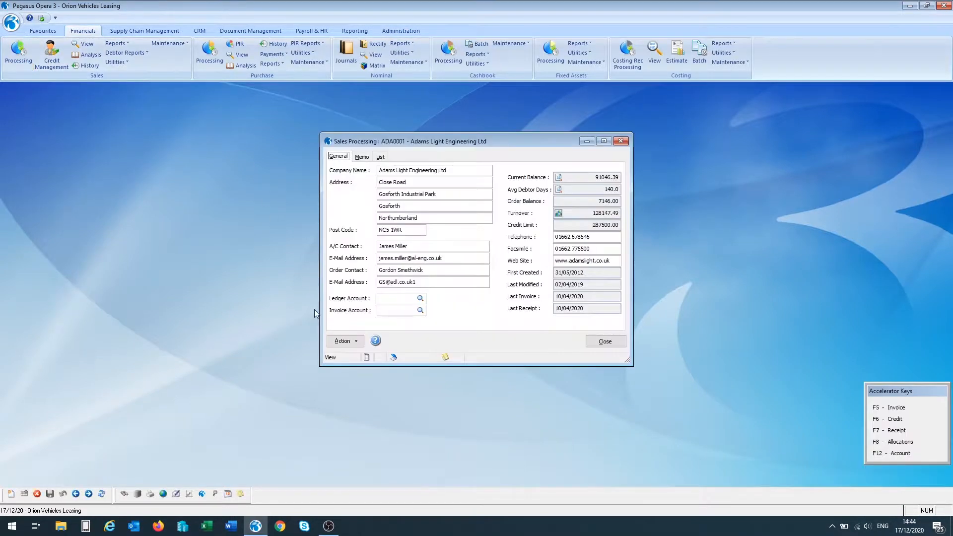
{"action": "left_click", "coordinate": [341, 341]}
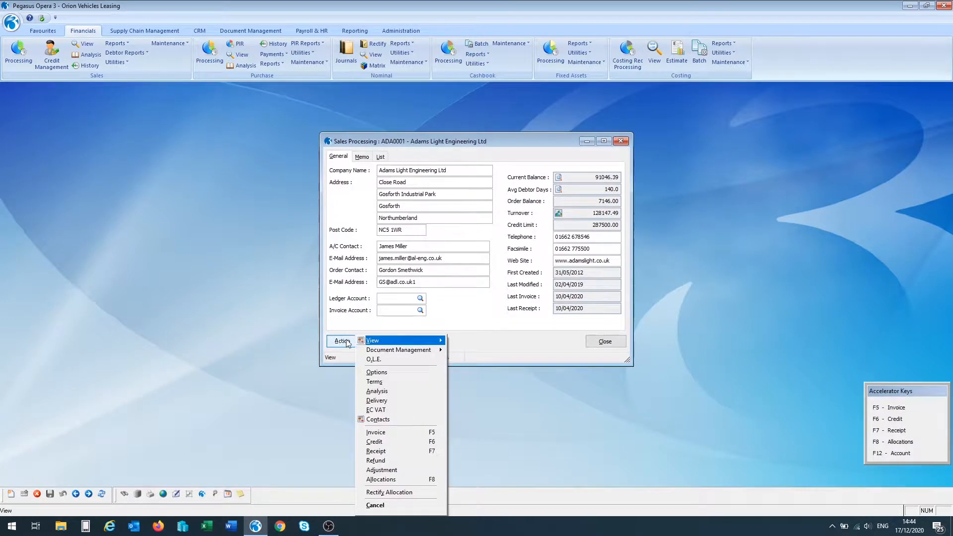
{"action": "left_click", "coordinate": [384, 408]}
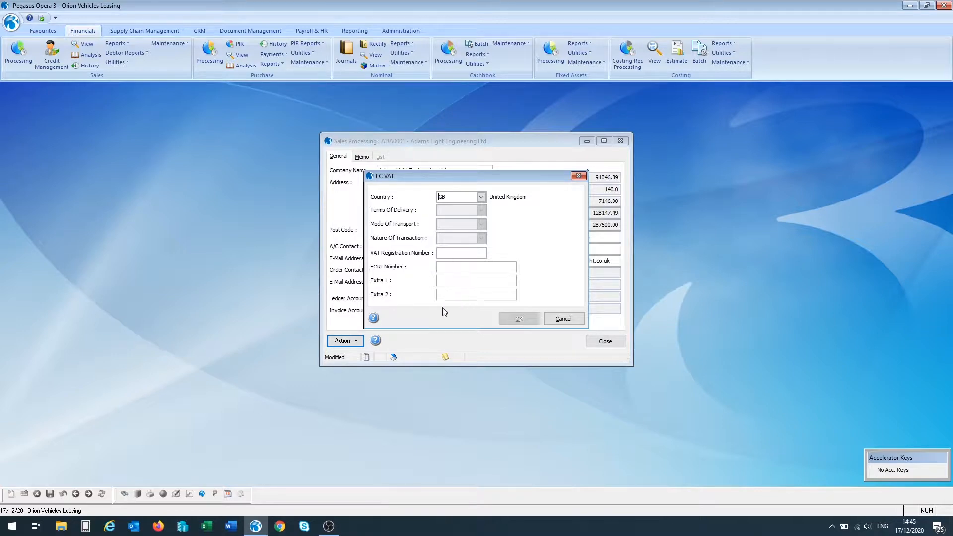
{"action": "left_click", "coordinate": [563, 318]}
{"action": "left_click", "coordinate": [600, 341]}
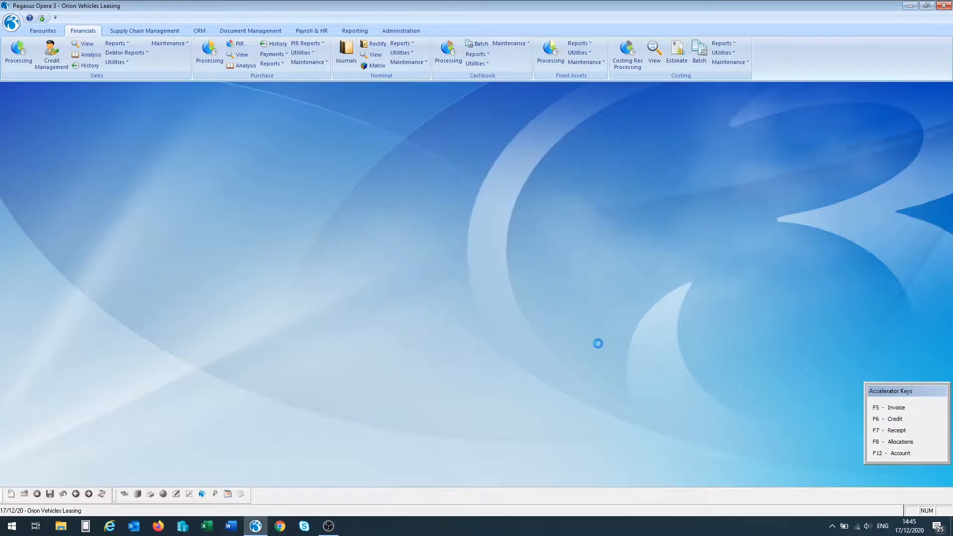
- Review the EC VAT details, including the EORI number field, of the Carters Limited purchase account, and leave without changes
{"action": "left_click", "coordinate": [209, 52]}
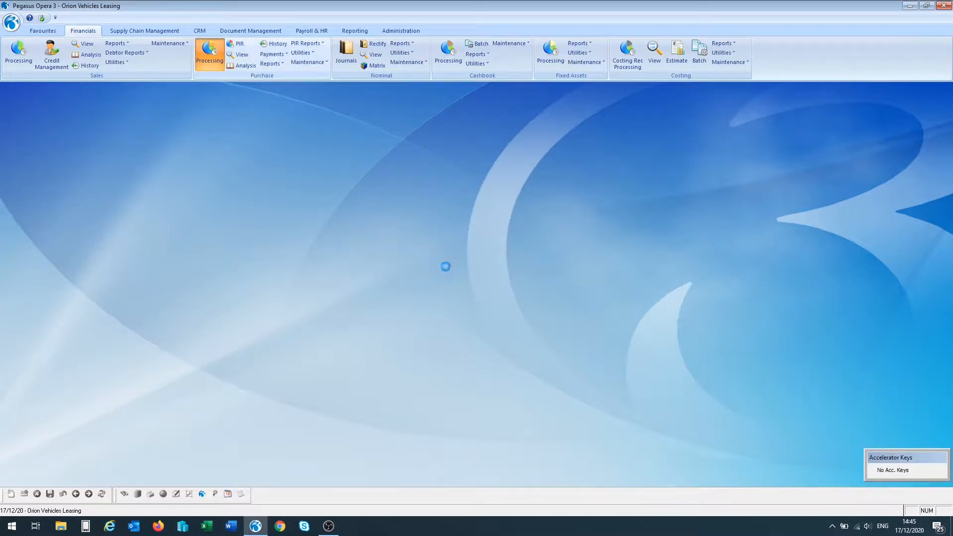
{"action": "left_click", "coordinate": [343, 337]}
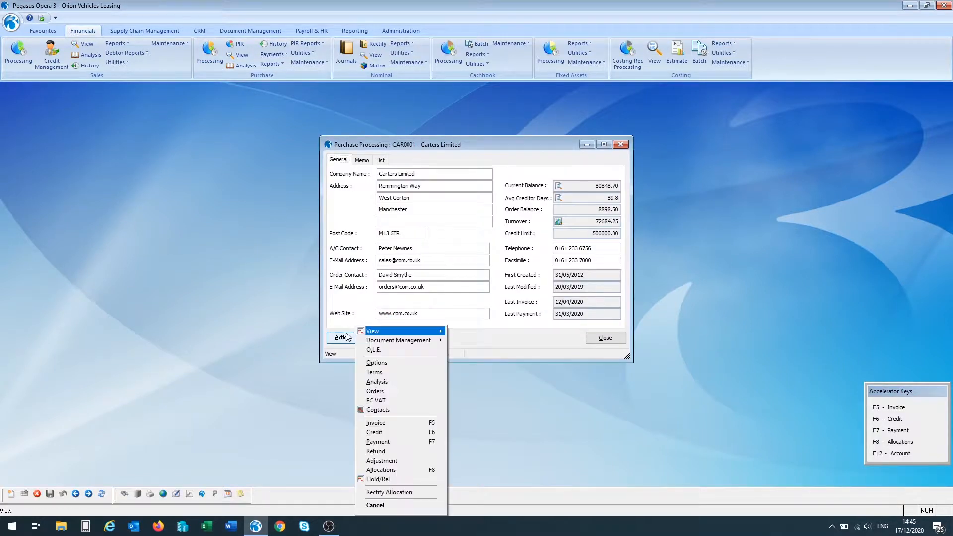
{"action": "left_click", "coordinate": [404, 402]}
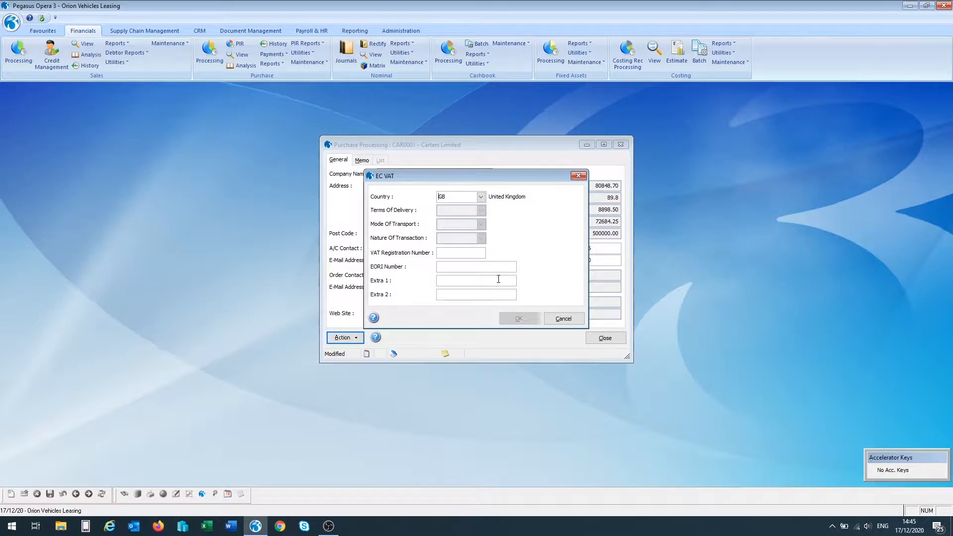
{"action": "left_click", "coordinate": [562, 318]}
{"action": "left_click", "coordinate": [605, 339]}
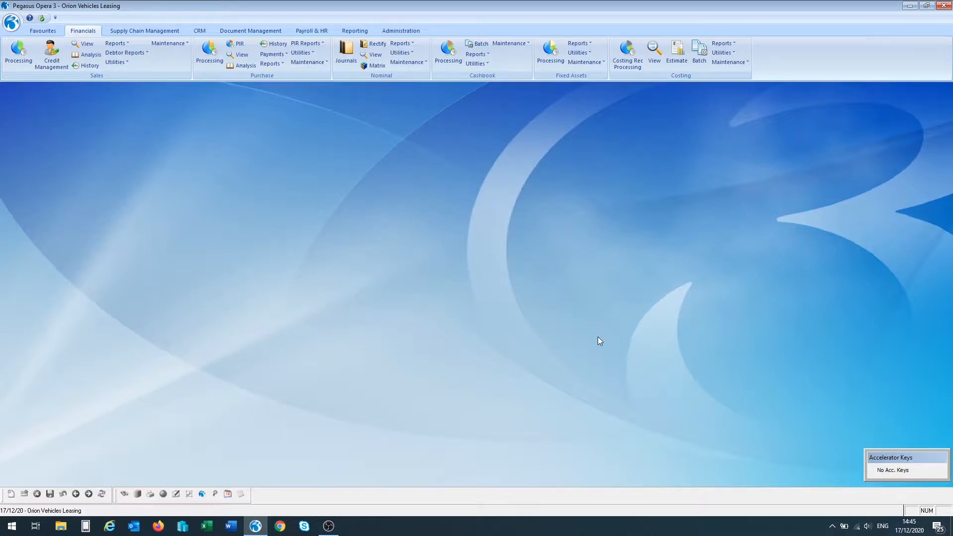
- Review the weight, superseding and stock status options of stock item CMAT044 Car Mat - Small, and close the record
{"action": "left_click", "coordinate": [140, 32]}
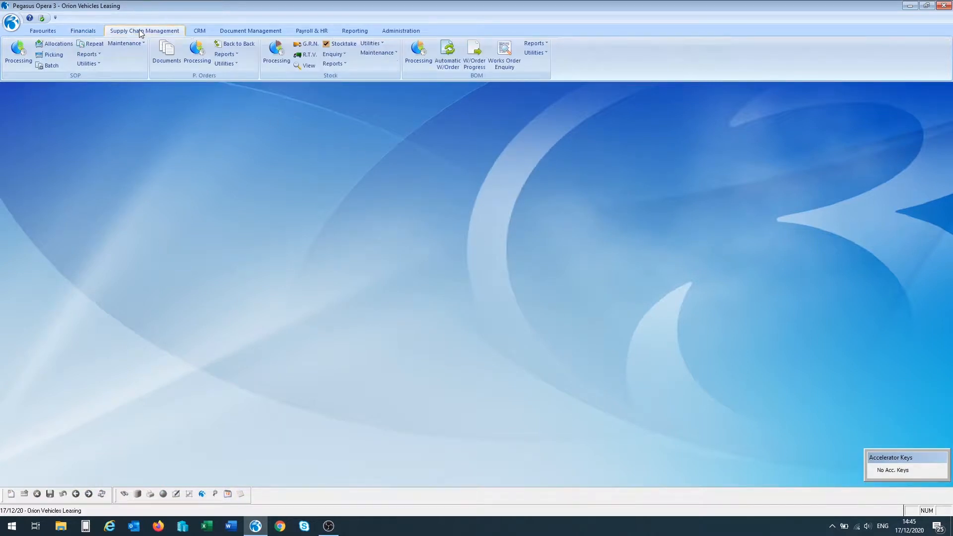
{"action": "left_click", "coordinate": [284, 59]}
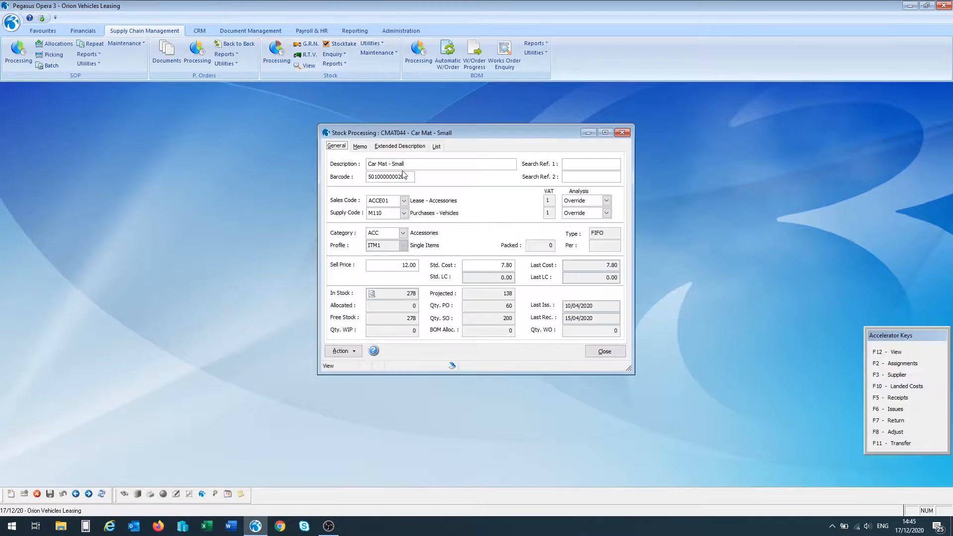
{"action": "left_click", "coordinate": [351, 351]}
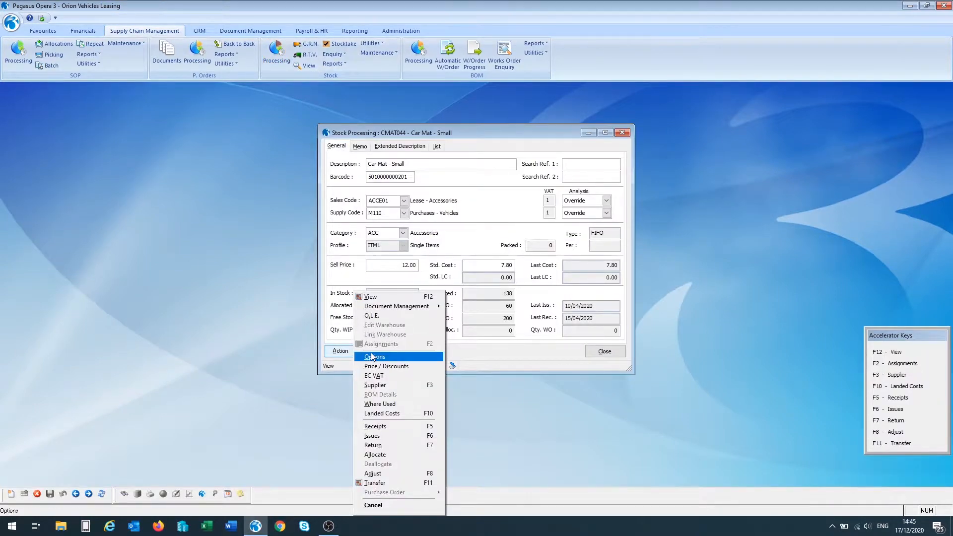
{"action": "left_click", "coordinate": [375, 358]}
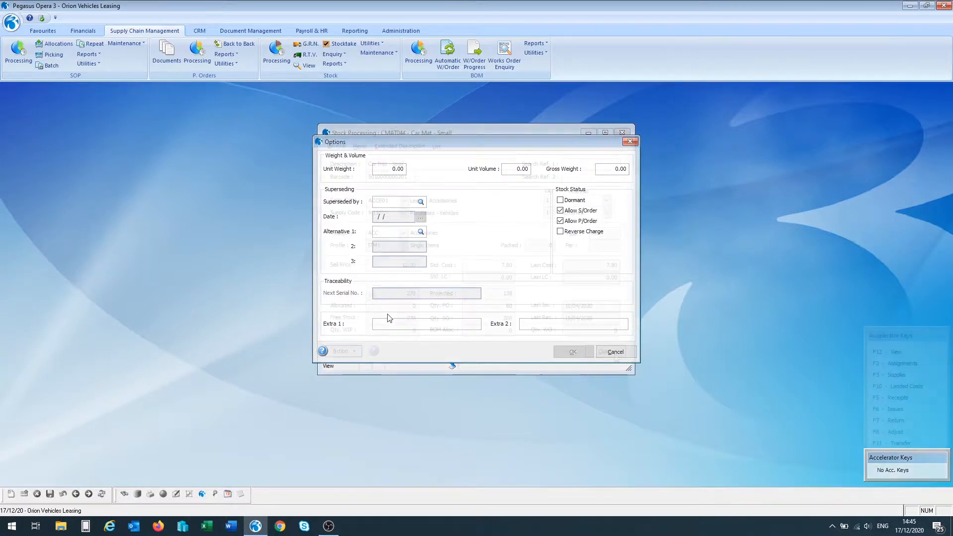
{"action": "left_click", "coordinate": [613, 353]}
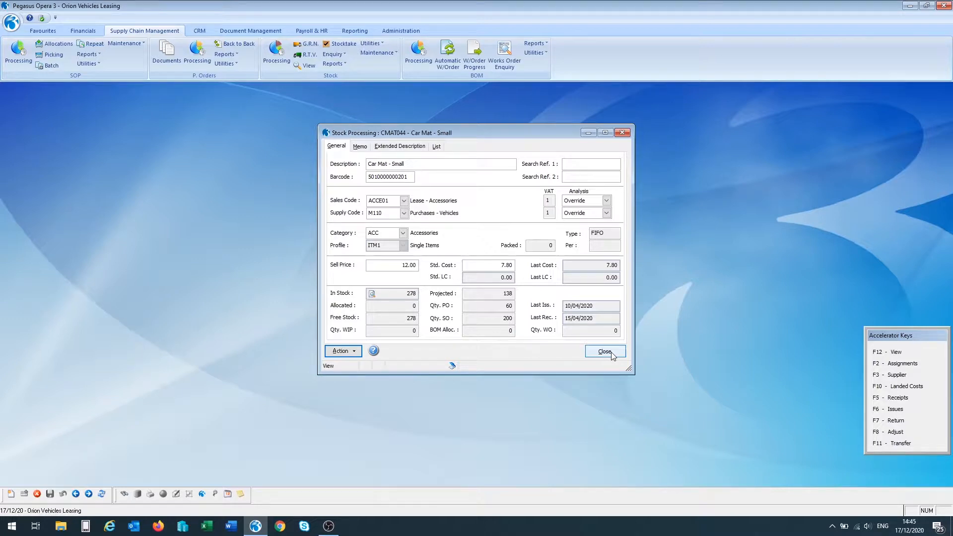
{"action": "left_click", "coordinate": [604, 351]}
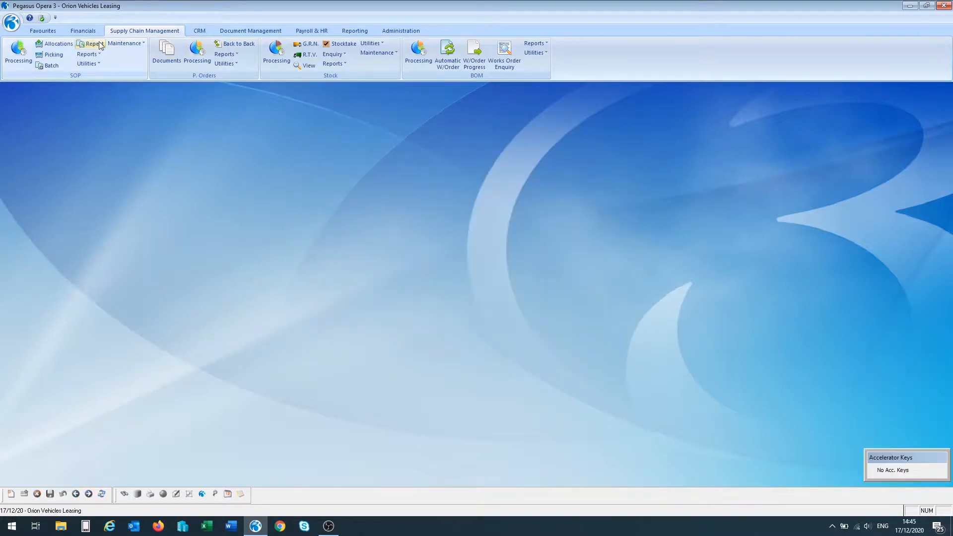
- Publish the sales List of Accounts from ADA0001 to ZBEF001 to screen in the Standard Report layout, examine the EORI Number line, and close it
{"action": "left_click", "coordinate": [81, 32]}
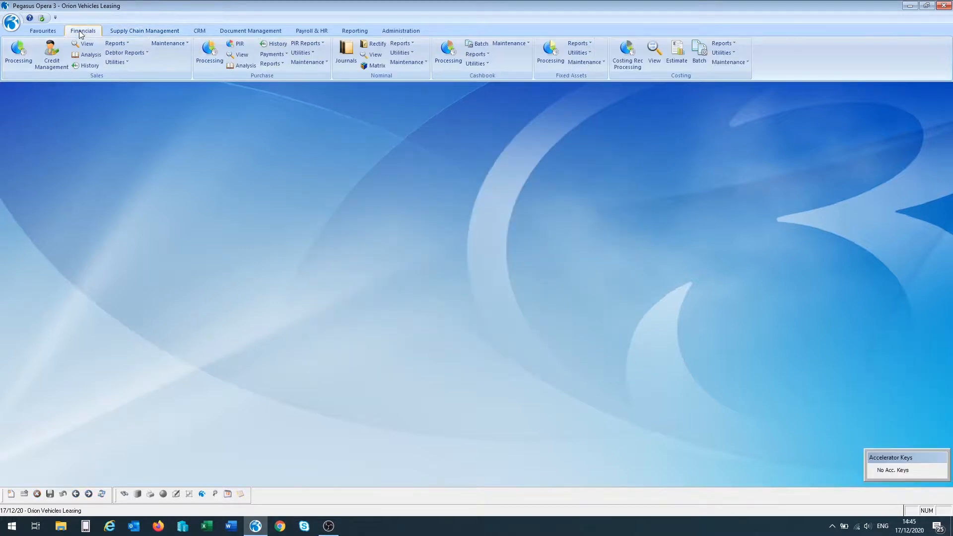
{"action": "left_click", "coordinate": [114, 44]}
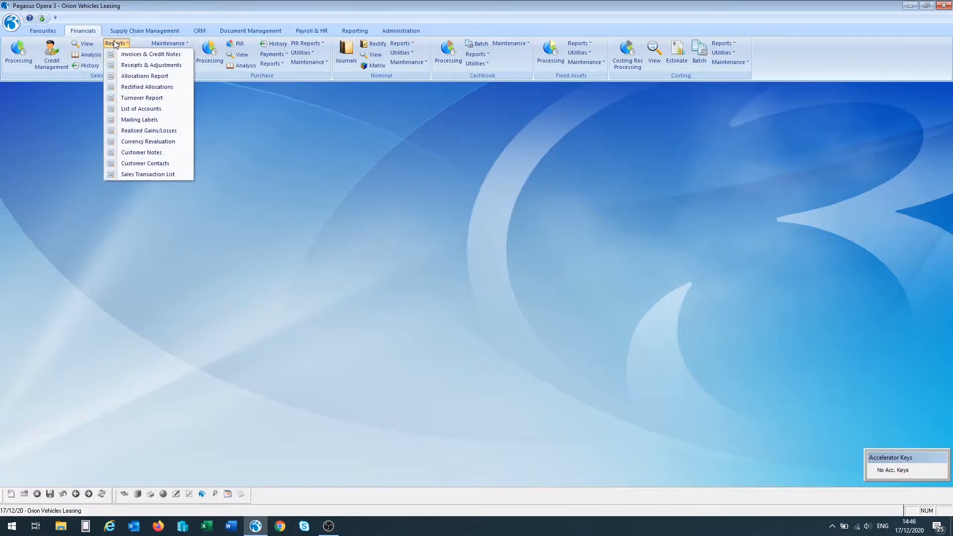
{"action": "left_click", "coordinate": [142, 109]}
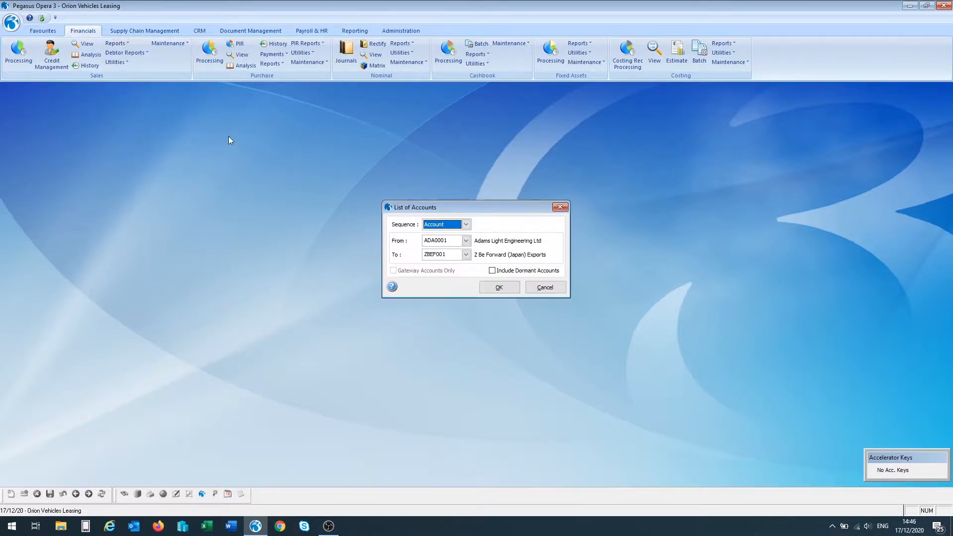
{"action": "left_click", "coordinate": [496, 287]}
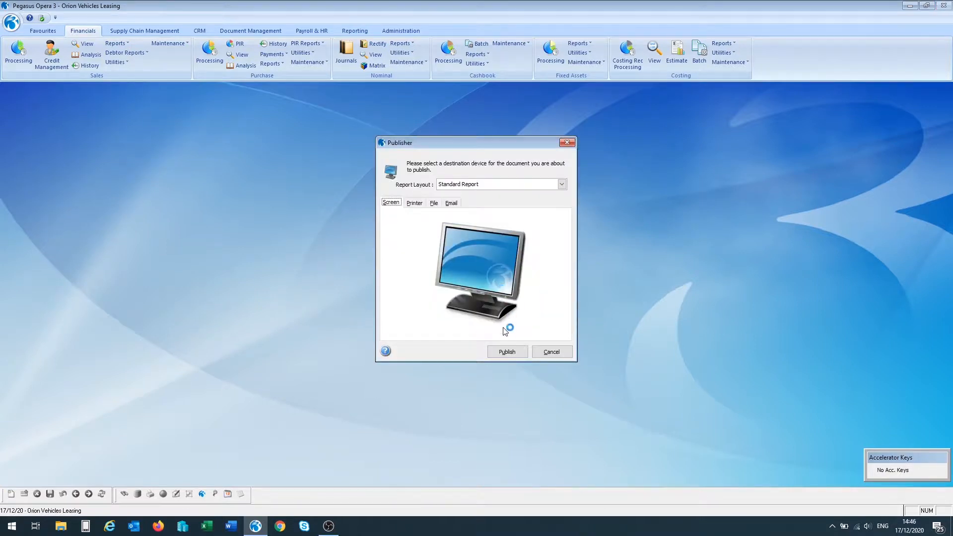
{"action": "left_click", "coordinate": [505, 351]}
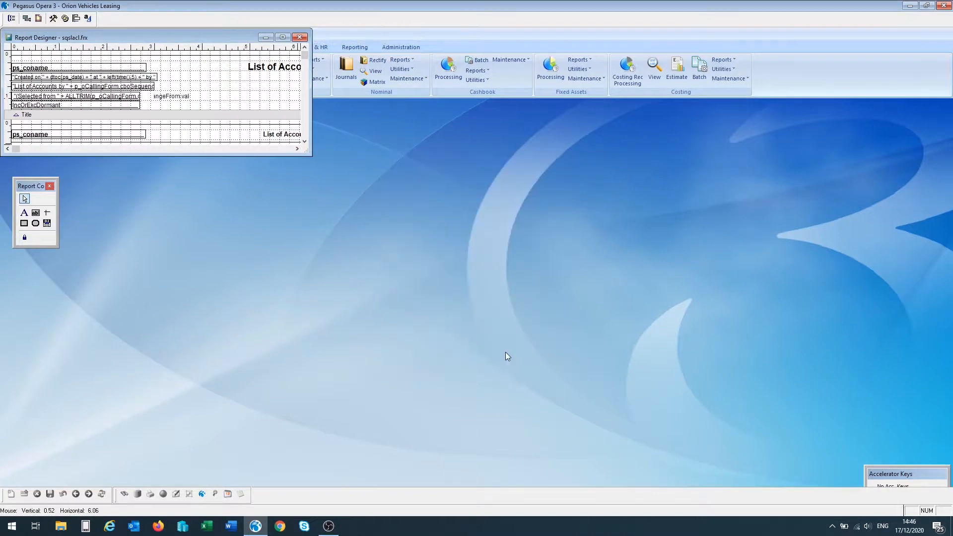
{"action": "left_click", "coordinate": [8, 39]}
{"action": "left_click", "coordinate": [28, 107]}
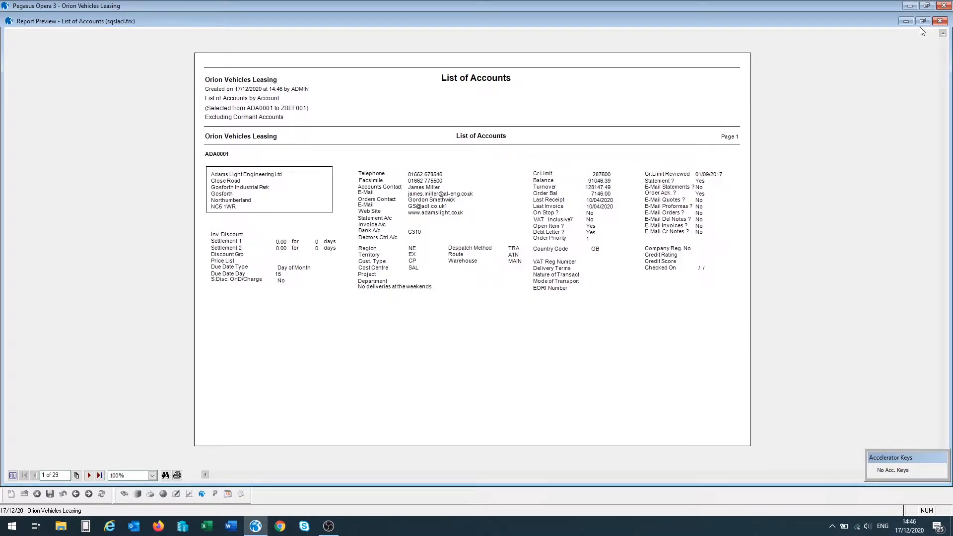
{"action": "left_click", "coordinate": [941, 21]}
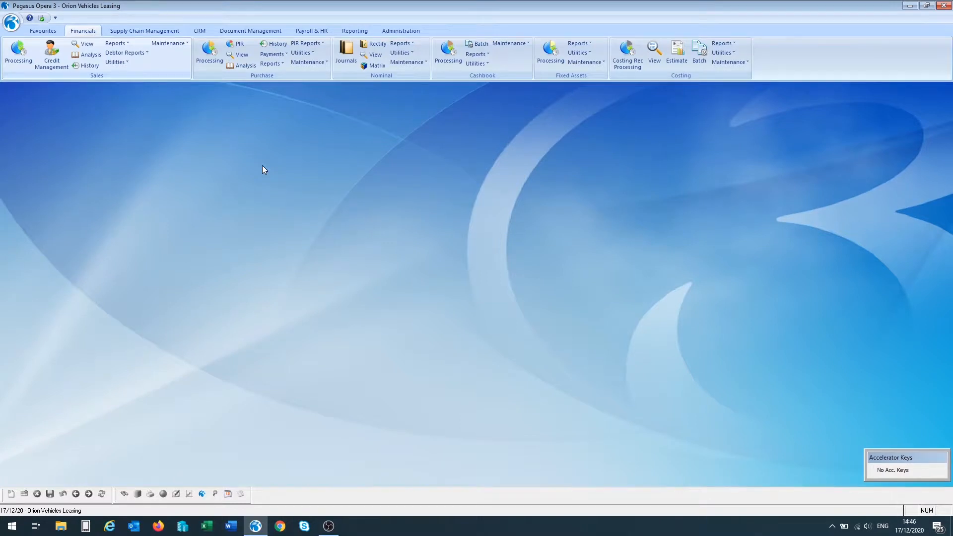
- View the settings of the EC VAT S.D. Audit Trail report, including the Despatches, Arrivals and Both choices, and cancel it
{"action": "left_click", "coordinate": [351, 28]}
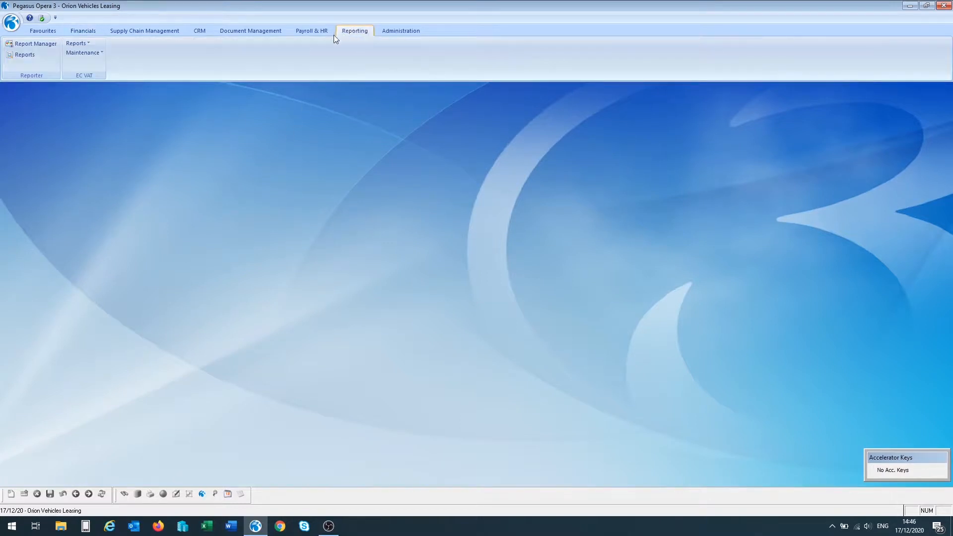
{"action": "left_click", "coordinate": [85, 45]}
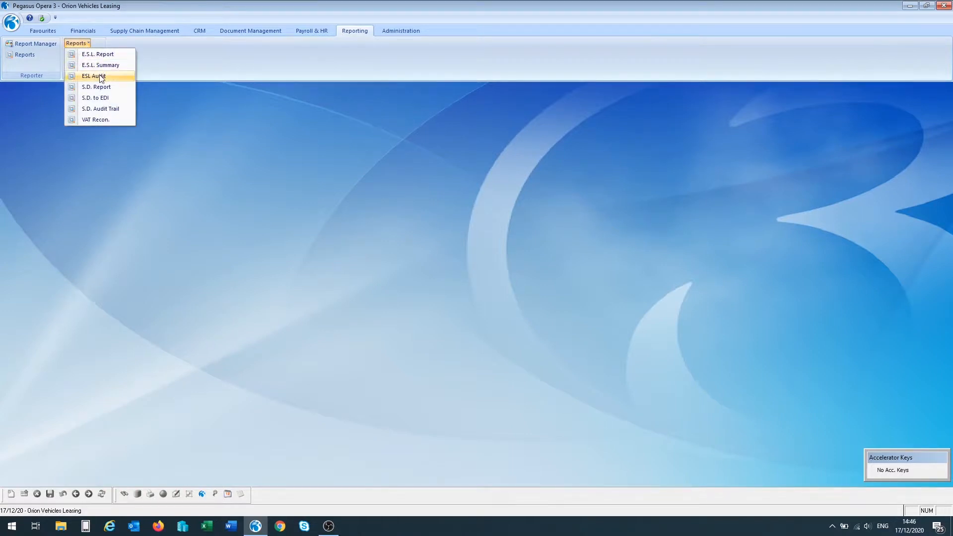
{"action": "left_click", "coordinate": [109, 108]}
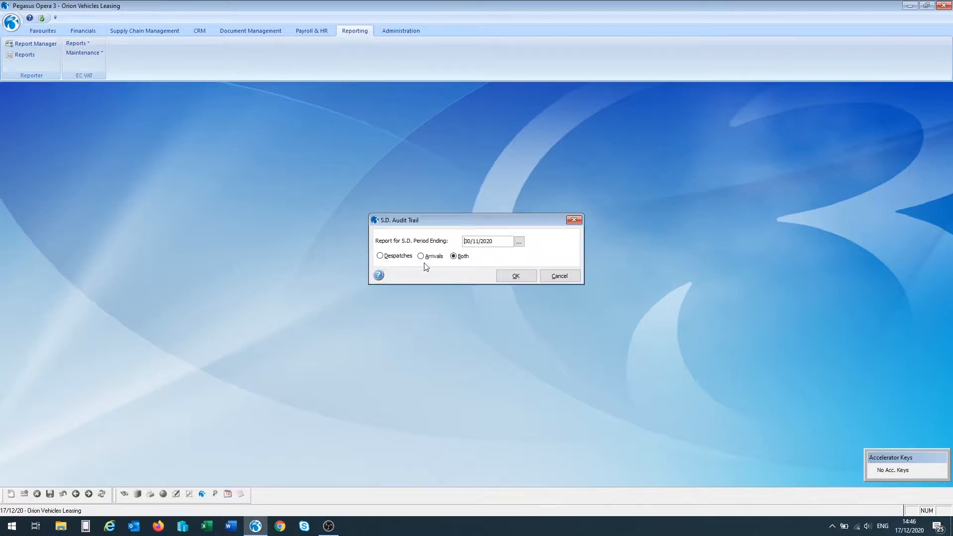
{"action": "key", "text": "Escape"}
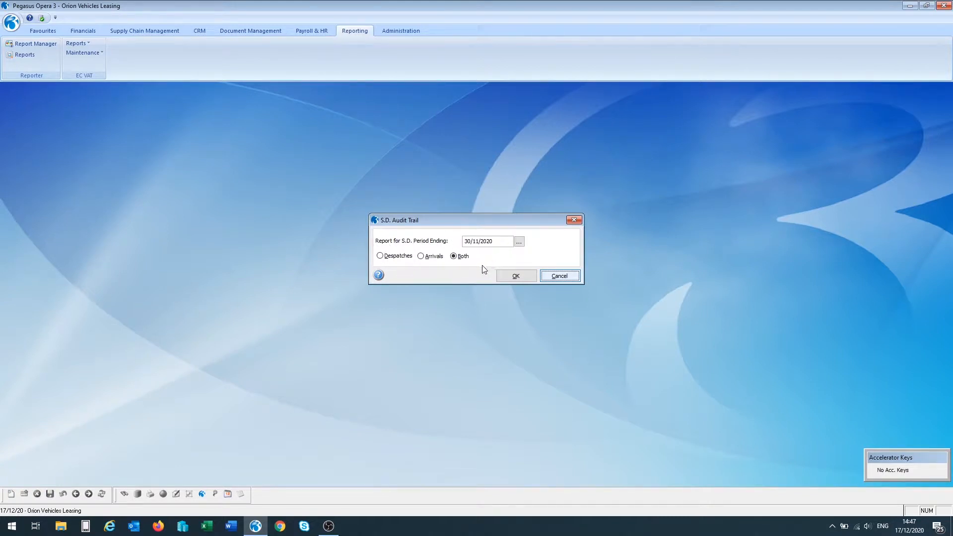
{"action": "left_click", "coordinate": [559, 277]}
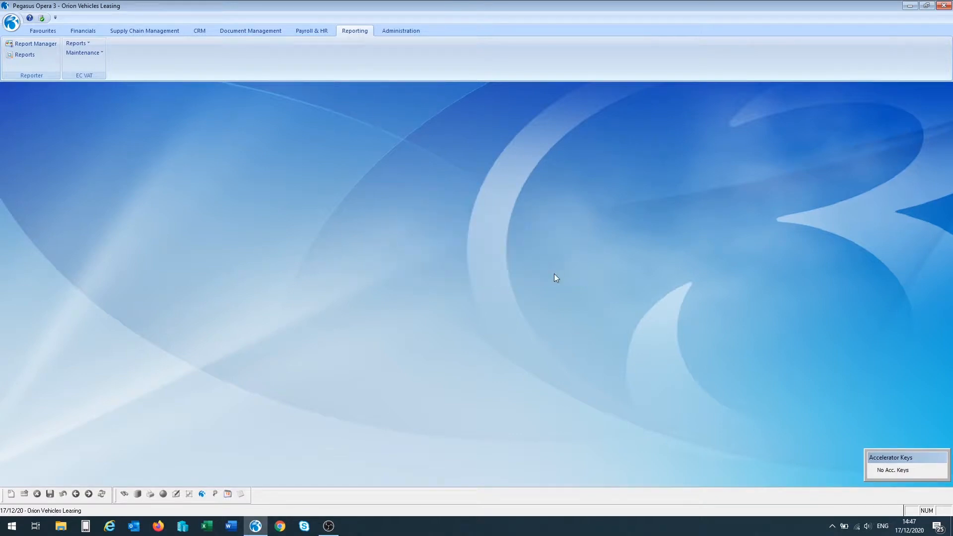
- View the S.D. Report's period, declaration details and Despatches, Arrivals and Both choices, and cancel without running the report
{"action": "left_click", "coordinate": [81, 50]}
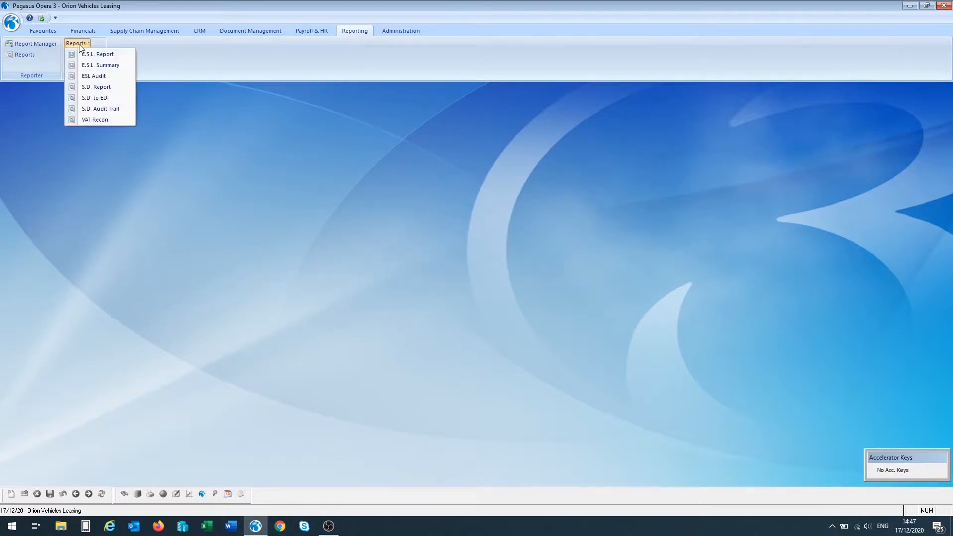
{"action": "left_click", "coordinate": [95, 85]}
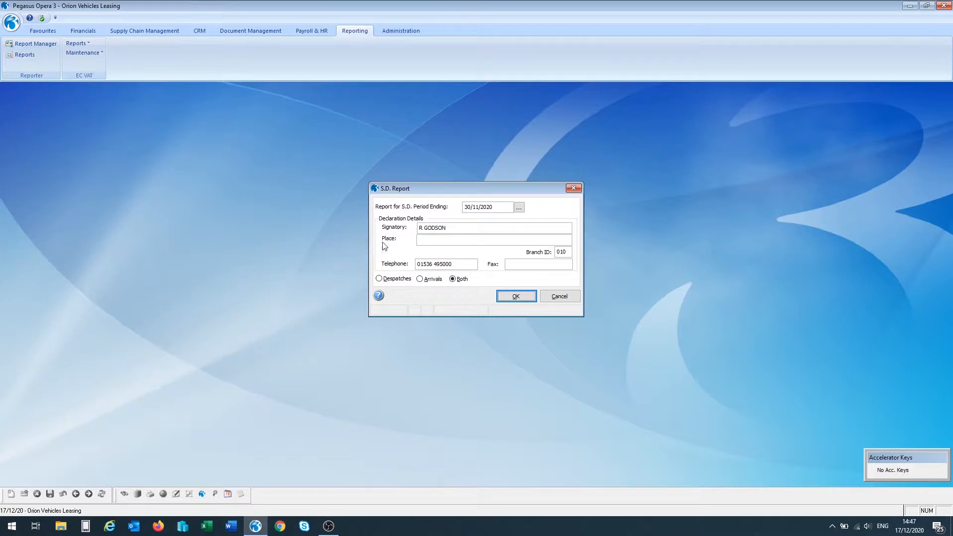
{"action": "left_click", "coordinate": [567, 299]}
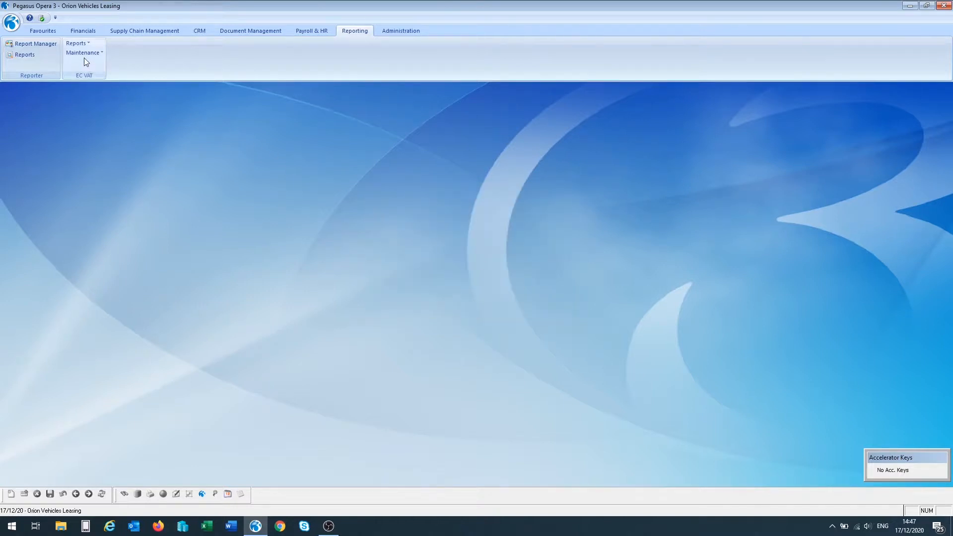
- View the S.D. Report to EDI settings, including Commit Data to S.D. and the Despatches, Arrivals and Both choices, and cancel without running it
{"action": "left_click", "coordinate": [76, 43]}
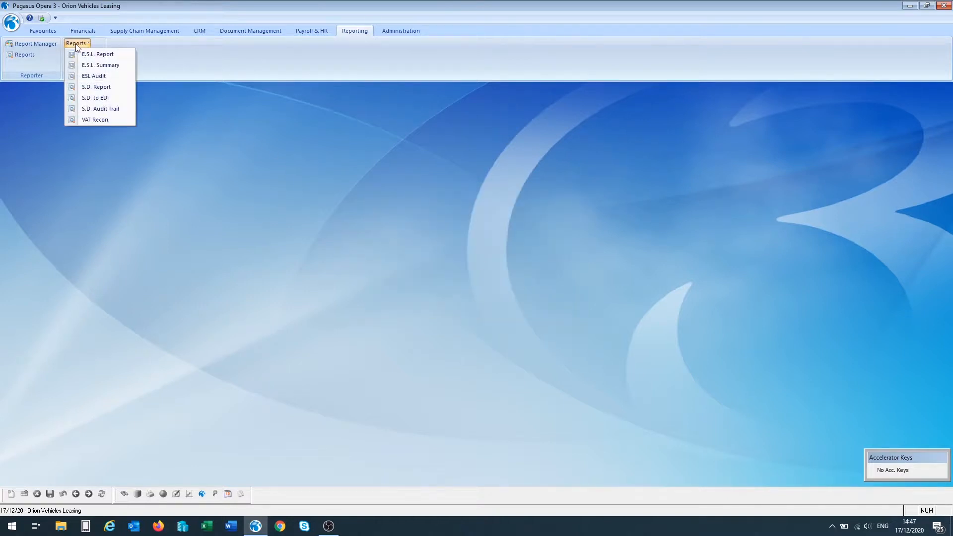
{"action": "left_click", "coordinate": [95, 98]}
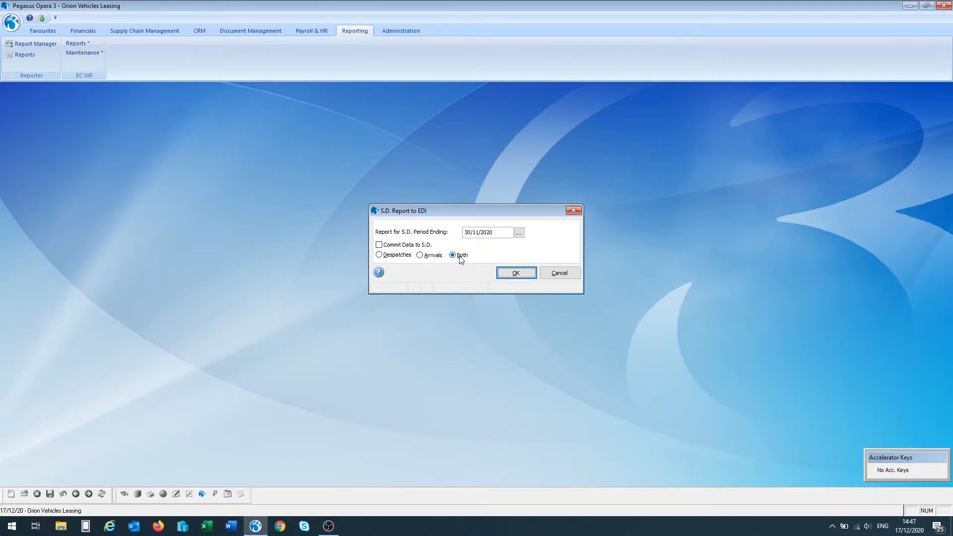
{"action": "left_click", "coordinate": [559, 273]}
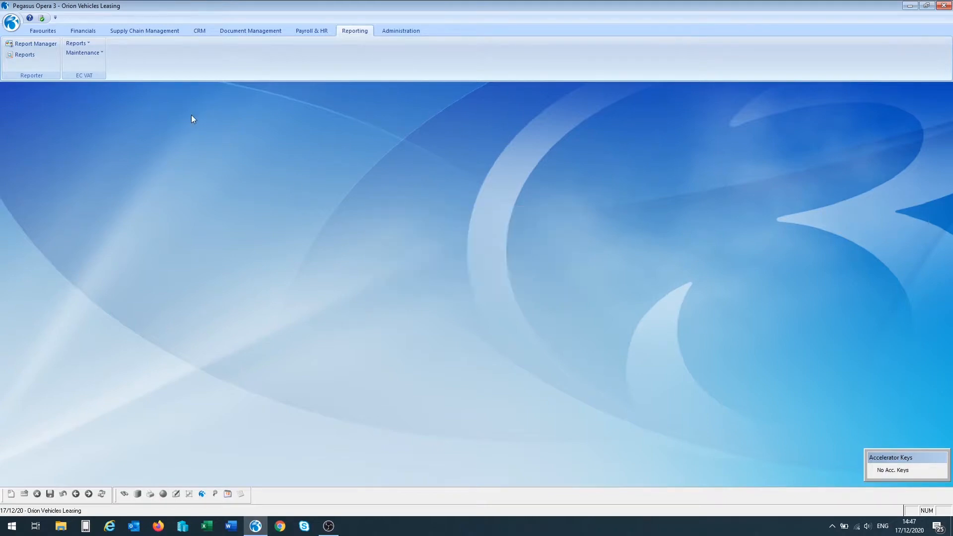
- Show the deliveries for Adams Light Engineering Ltd in SOP Processing and select the delivery dated 16/03/2020
{"action": "left_click", "coordinate": [124, 31]}
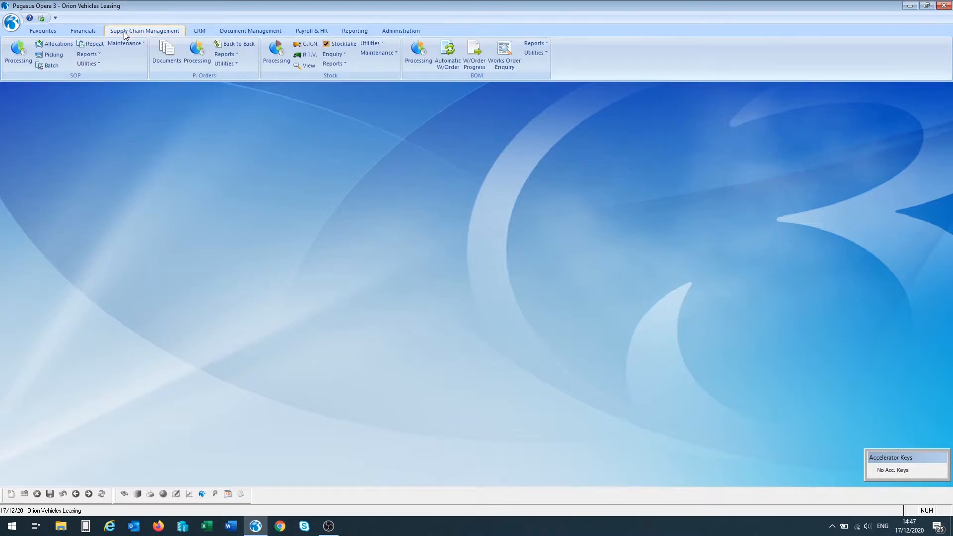
{"action": "left_click", "coordinate": [16, 53]}
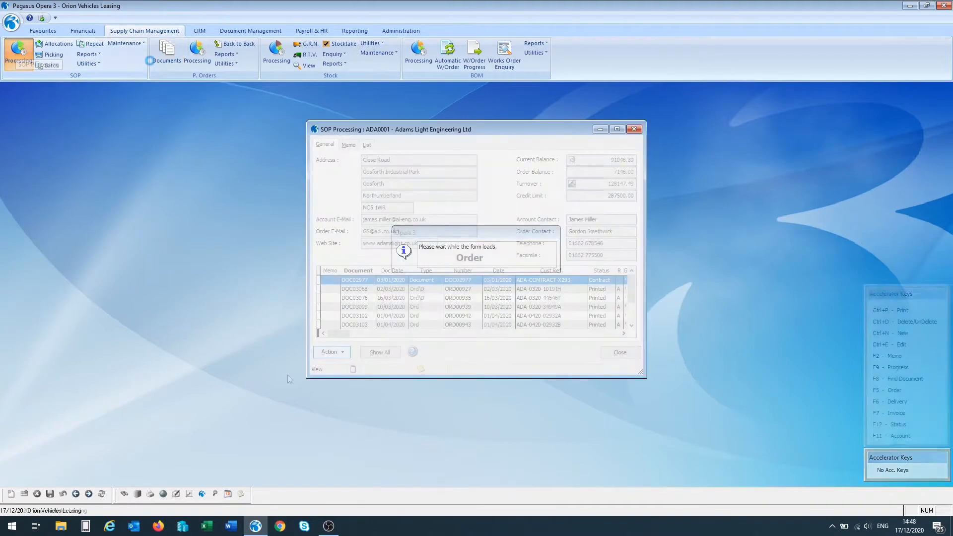
{"action": "left_click", "coordinate": [329, 352]}
{"action": "left_click", "coordinate": [375, 451]}
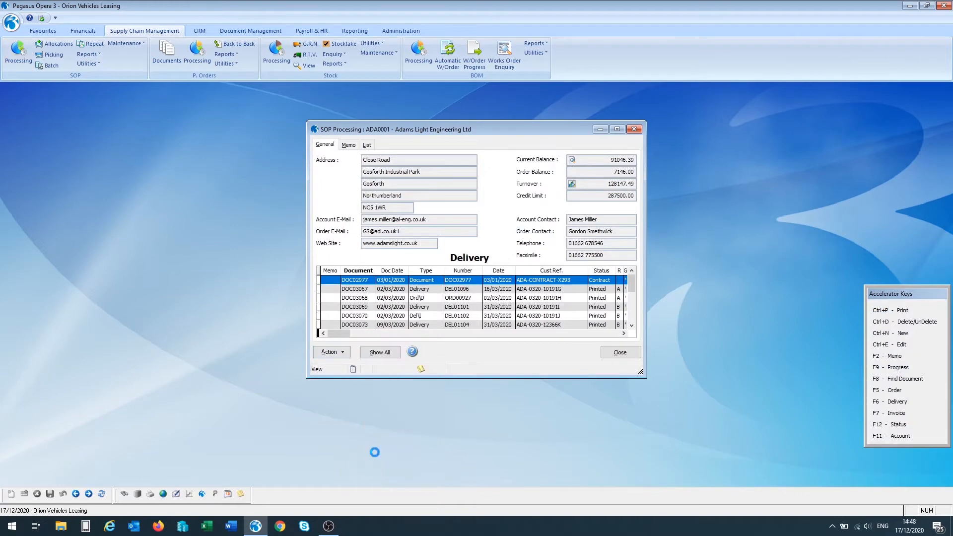
{"action": "left_click", "coordinate": [425, 289]}
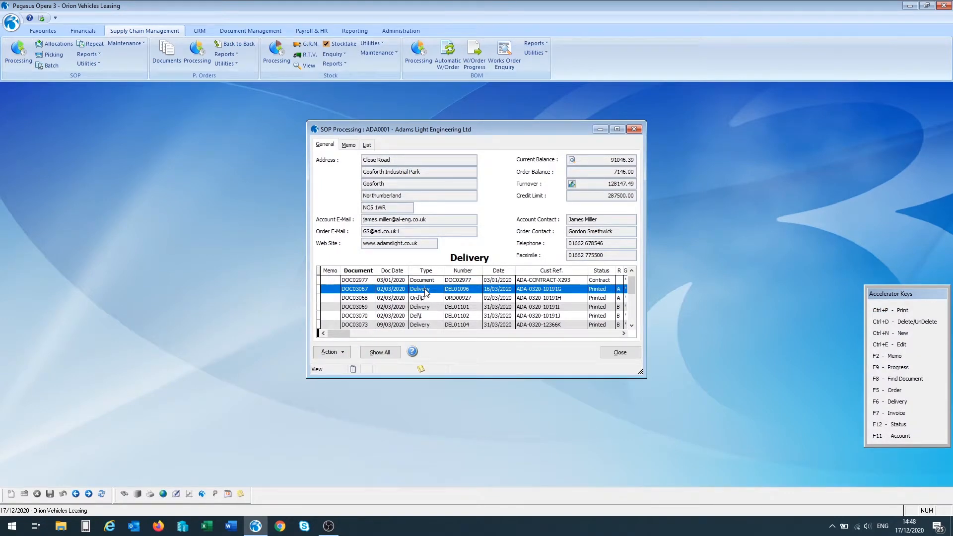
- Publish the selected delivery to screen in the Brexit - Sample Export Documentation layout
{"action": "key", "text": "ctrl+p"}
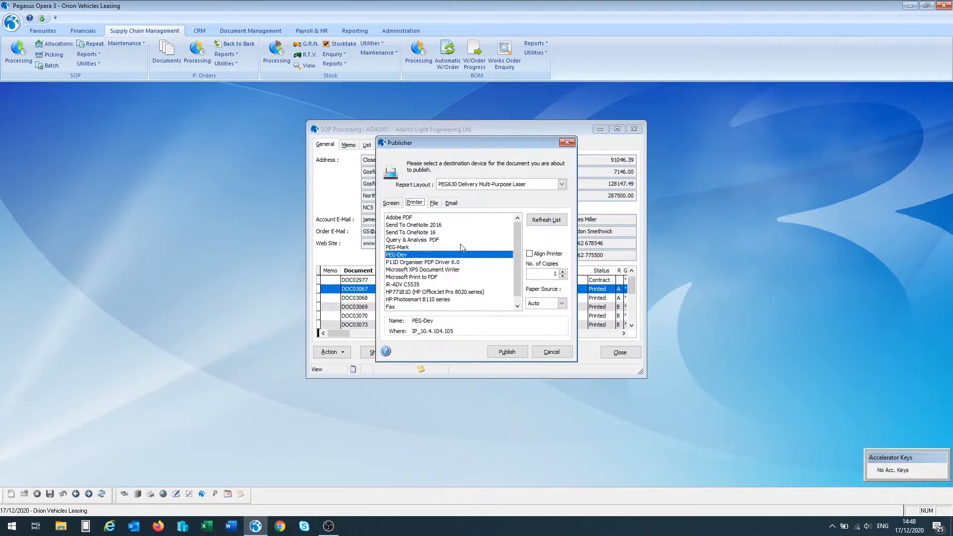
{"action": "left_click", "coordinate": [563, 185]}
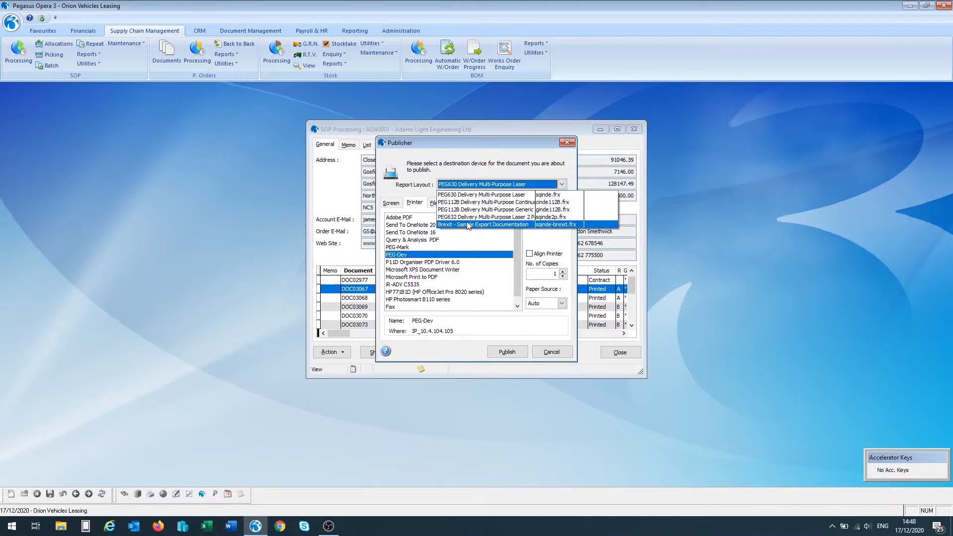
{"action": "left_click", "coordinate": [516, 226]}
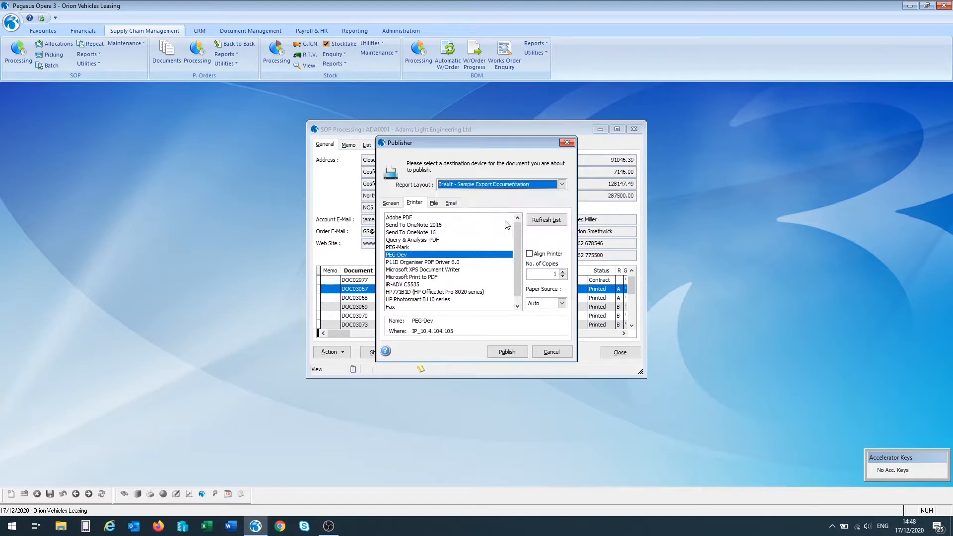
{"action": "left_click", "coordinate": [399, 205]}
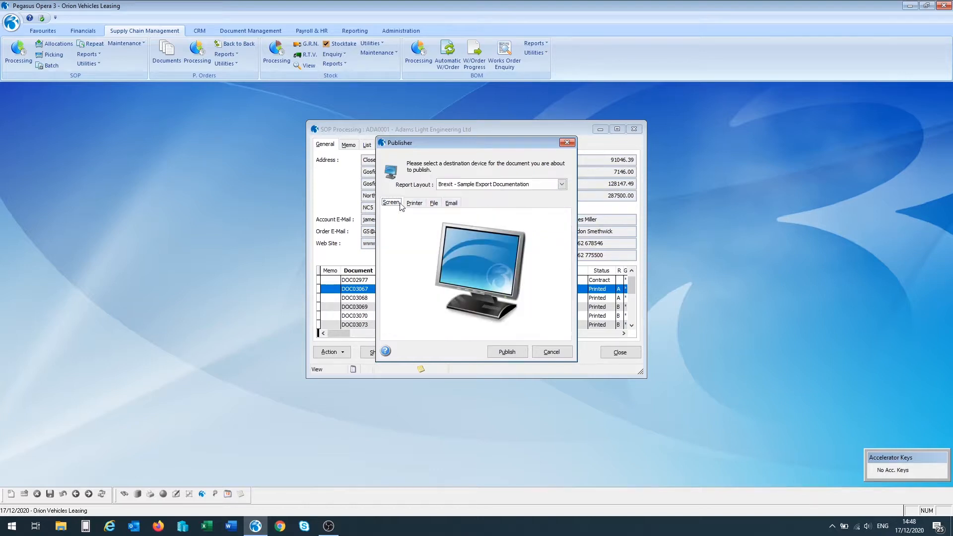
{"action": "left_click", "coordinate": [502, 353]}
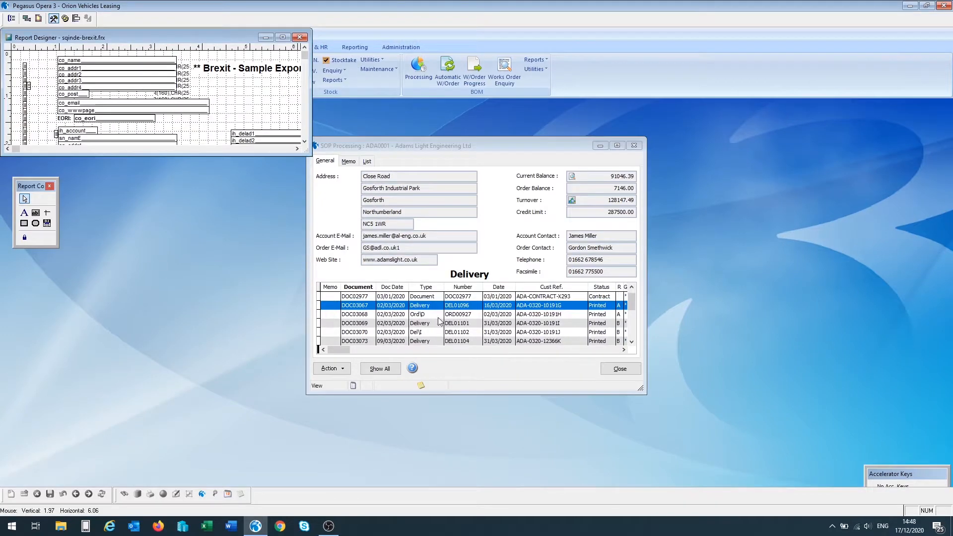
- Examine the EORI, commodity code, country of origin and weight fields in the export document's layout and preview, and close SOP Processing
{"action": "left_click", "coordinate": [282, 38]}
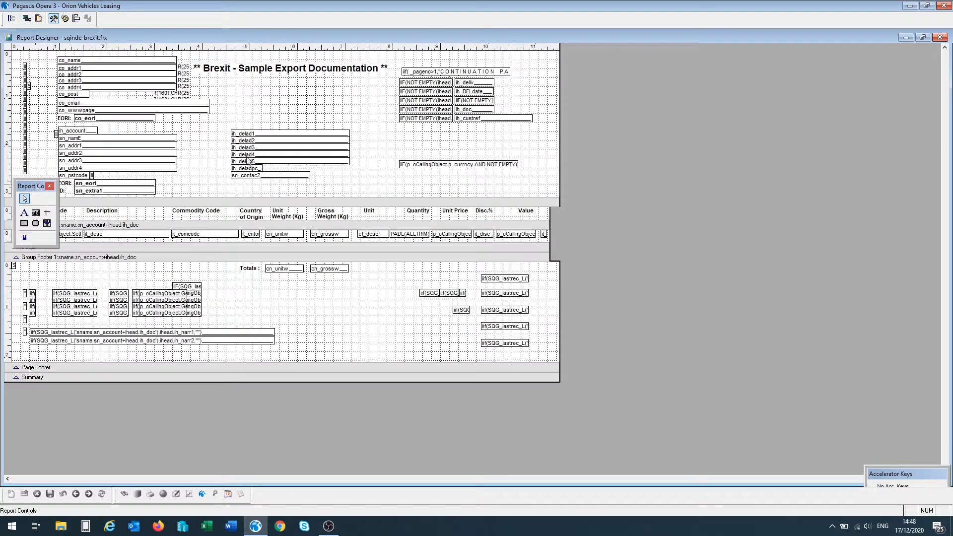
{"action": "left_click_drag", "start_coordinate": [449, 120], "coordinate": [513, 112]}
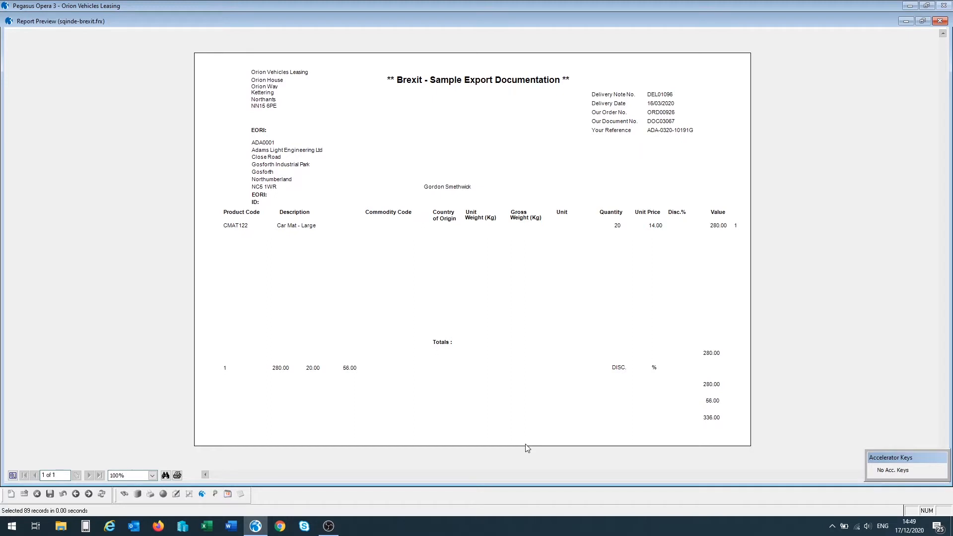
{"action": "left_click", "coordinate": [939, 20]}
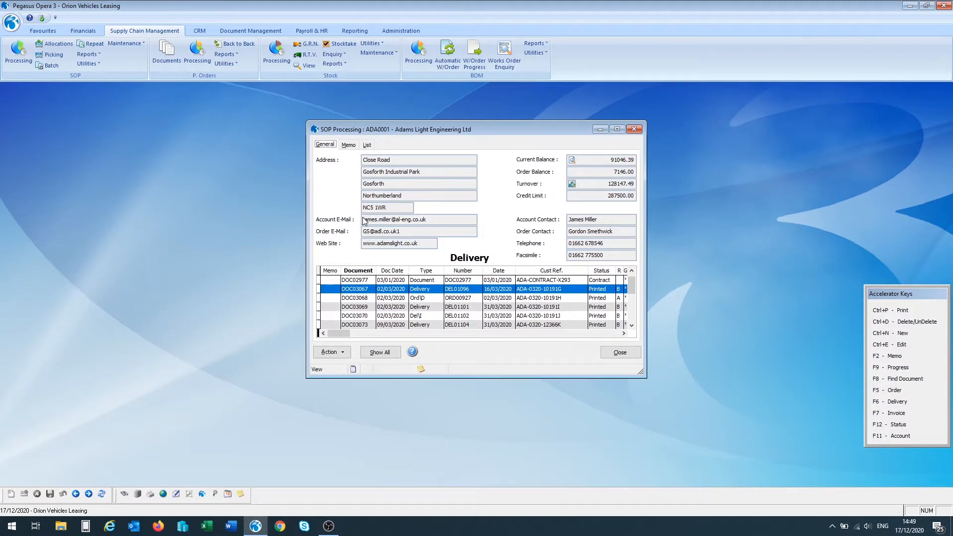
{"action": "left_click", "coordinate": [621, 353]}
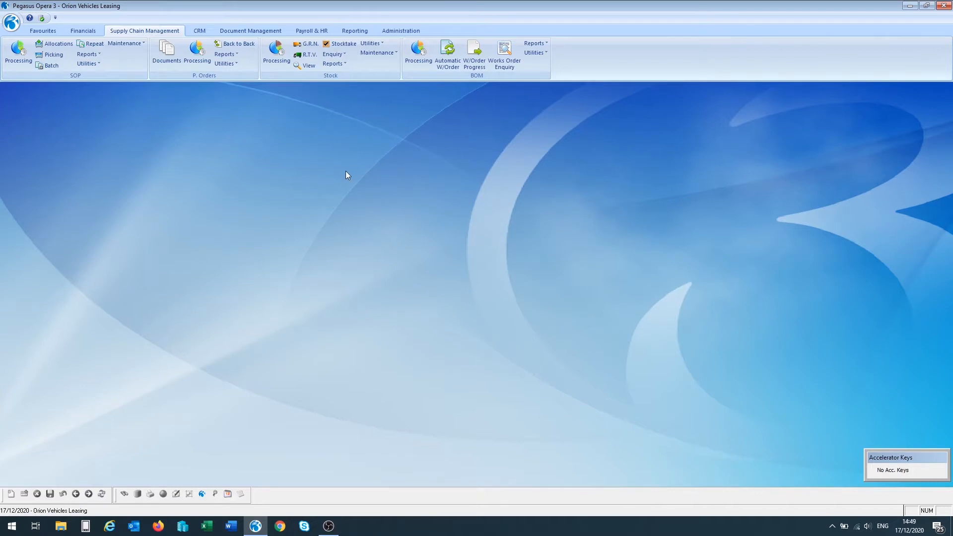
- Review the VAT return box, ESL and Supplementary Declaration options of VAT code N - Beyond the Scope of VAT, and close the record
{"action": "left_click", "coordinate": [397, 32]}
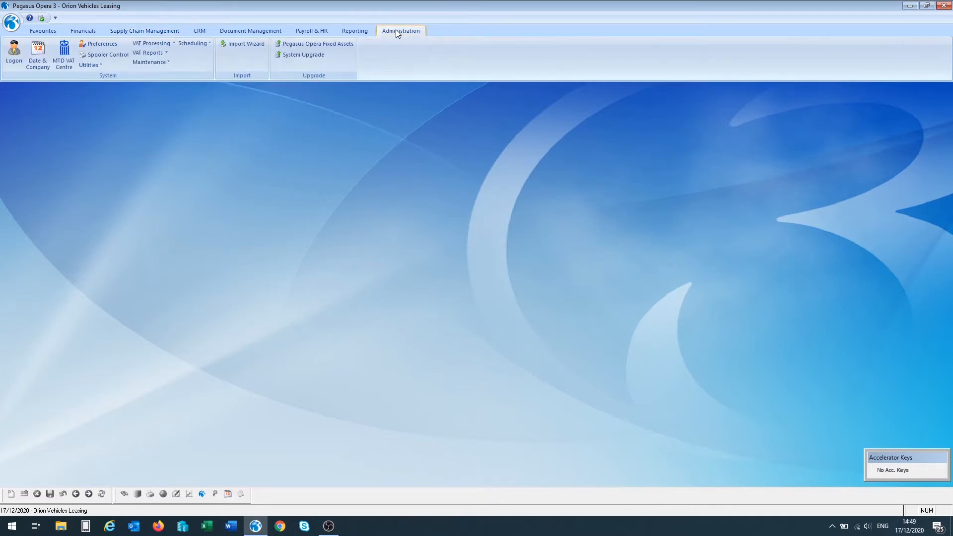
{"action": "left_click", "coordinate": [156, 44]}
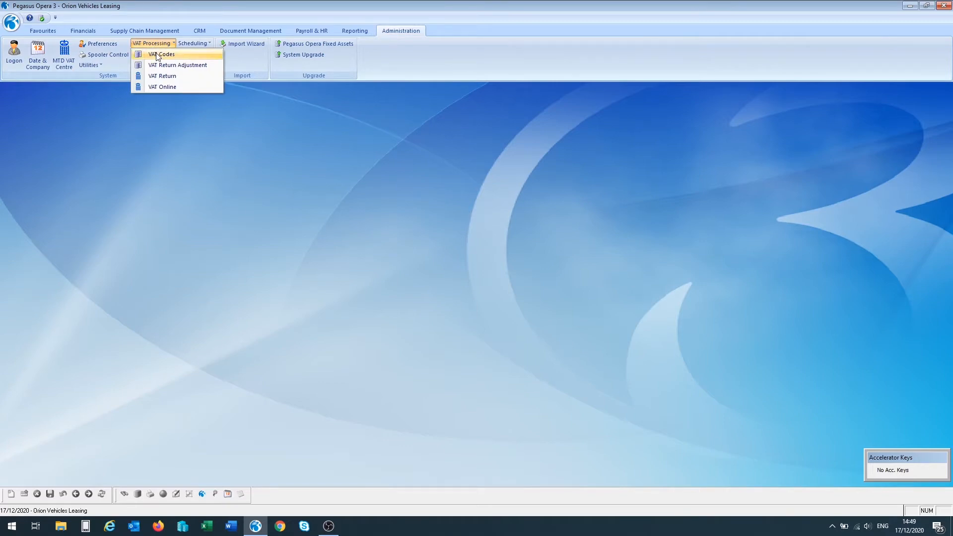
{"action": "left_click", "coordinate": [158, 55]}
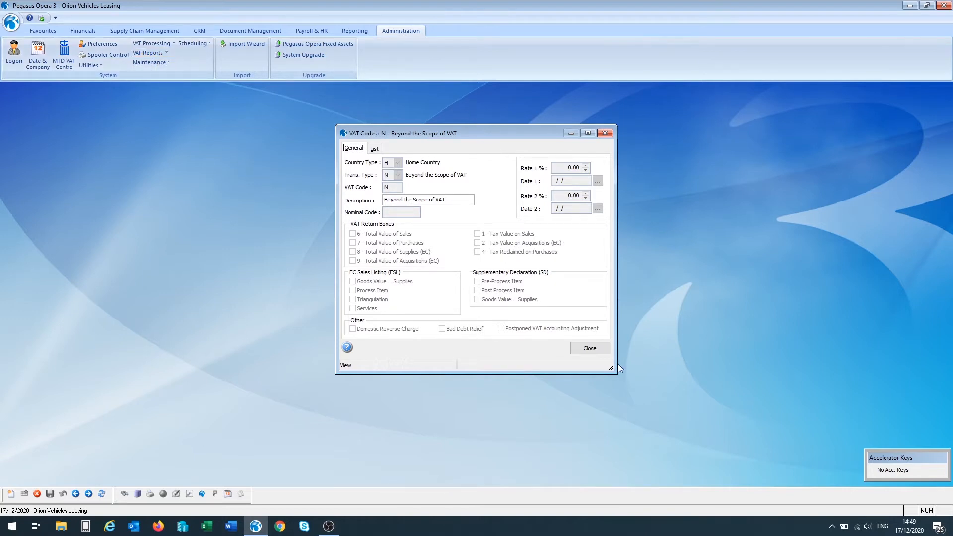
{"action": "left_click", "coordinate": [595, 350]}
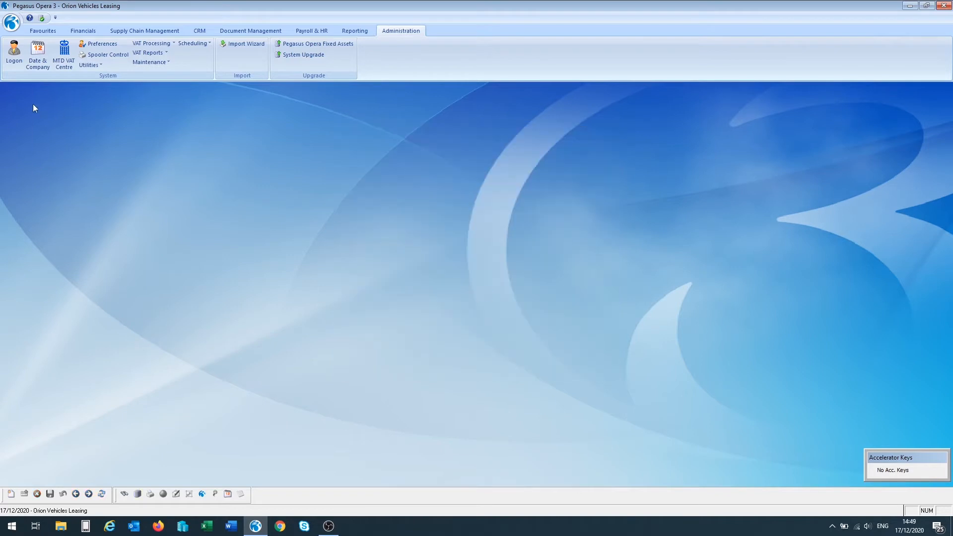
- Set the system processing date to 01/01/2021, keeping company Z
{"action": "left_click", "coordinate": [40, 70]}
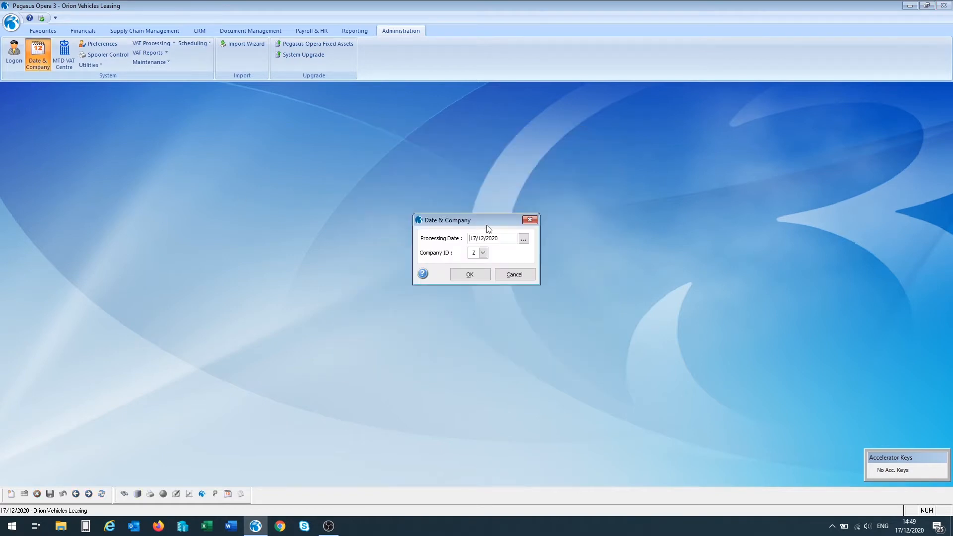
{"action": "type", "text": "01011"}
{"action": "key", "text": "Tab"}
{"action": "key", "text": "Tab"}
{"action": "key", "text": "Return"}
- Check the EC NI Protocol wording of the VAT return boxes on VAT code N under the new processing date, and close the record
{"action": "left_click", "coordinate": [164, 42]}
{"action": "left_click", "coordinate": [163, 53]}
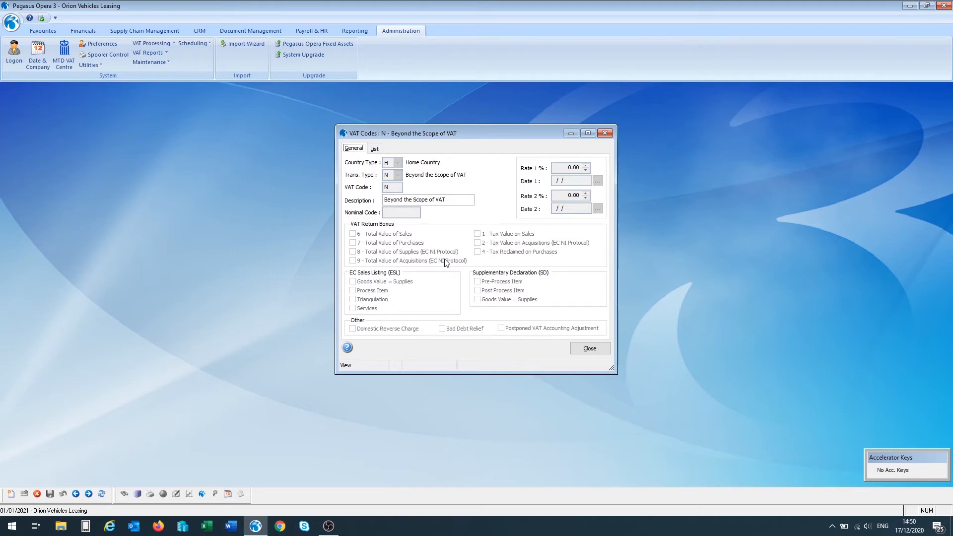
{"action": "left_click", "coordinate": [596, 349]}
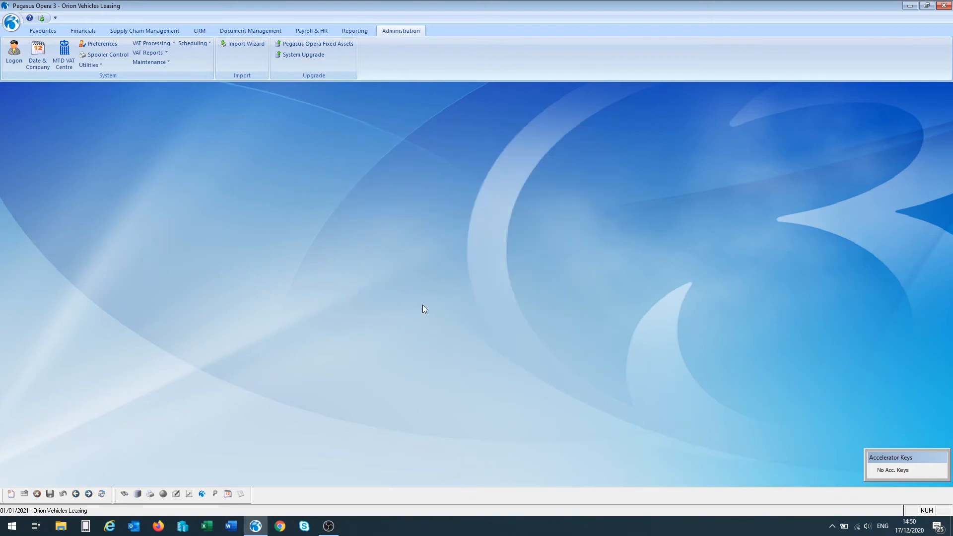